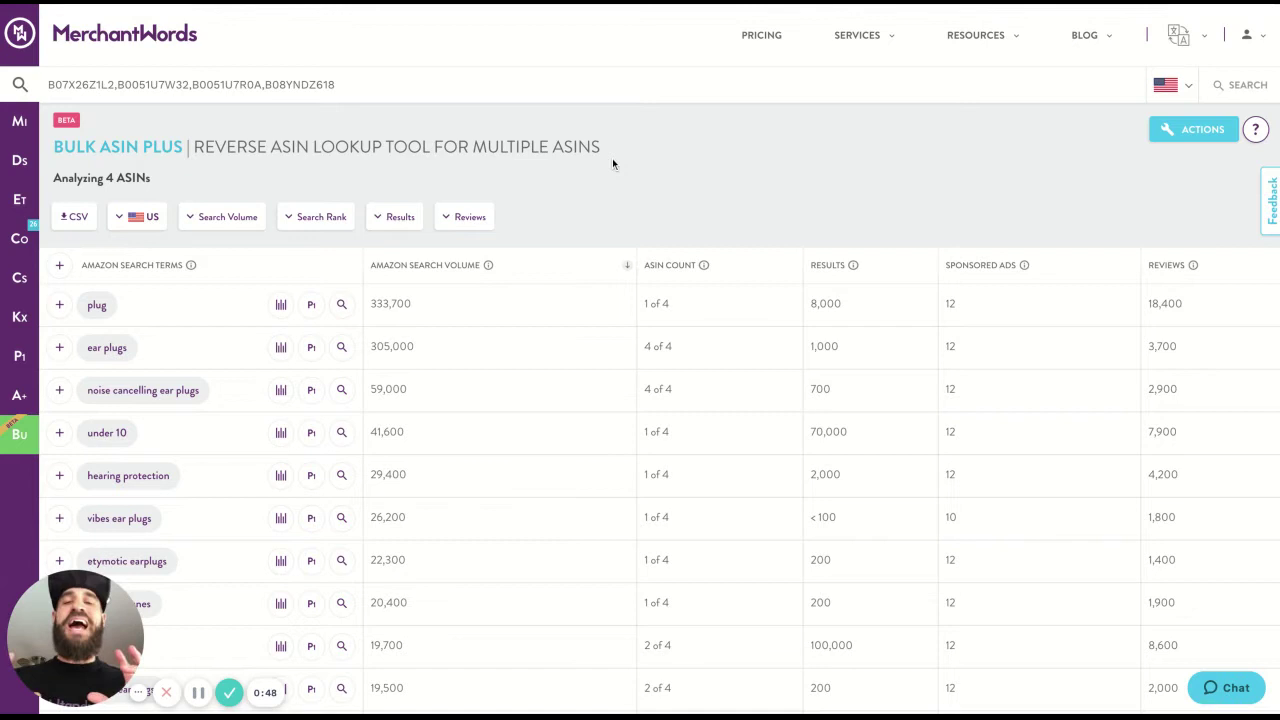
Paste the four competitor ASINs into the bulk ASIN search window, then close it without searching.
triple_click(595, 87)
key(ctrl+c)
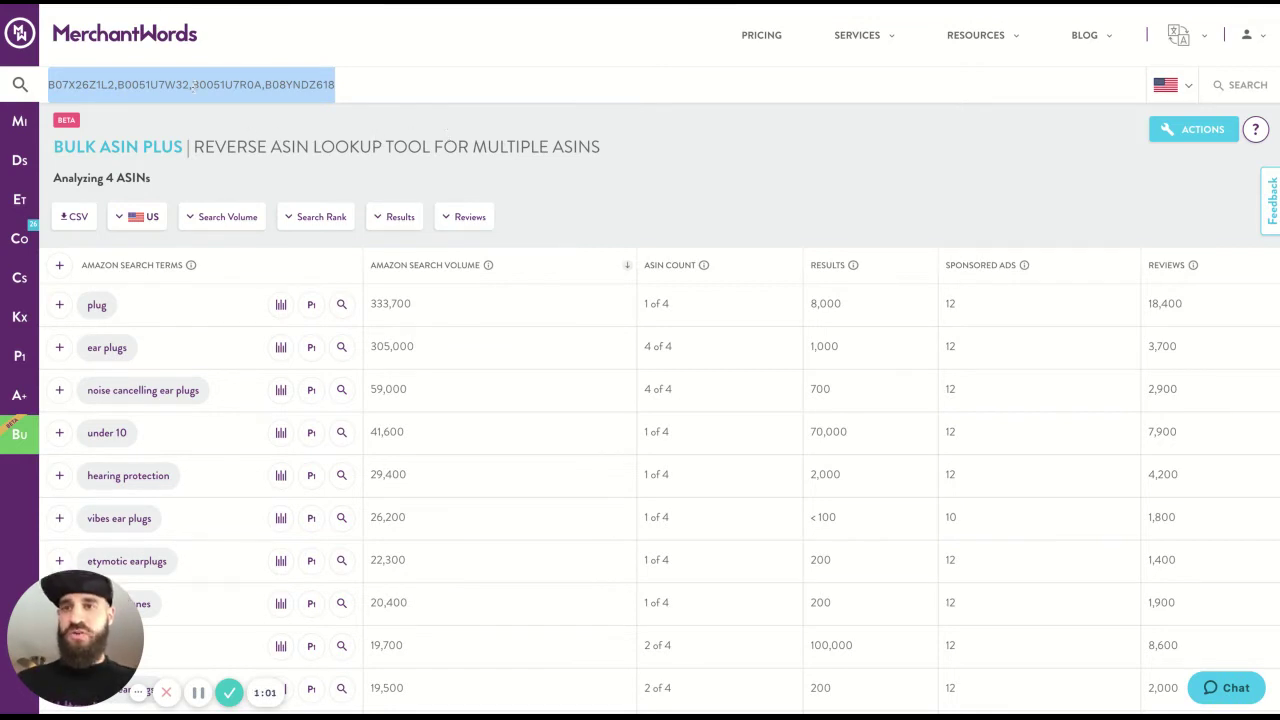
click(278, 125)
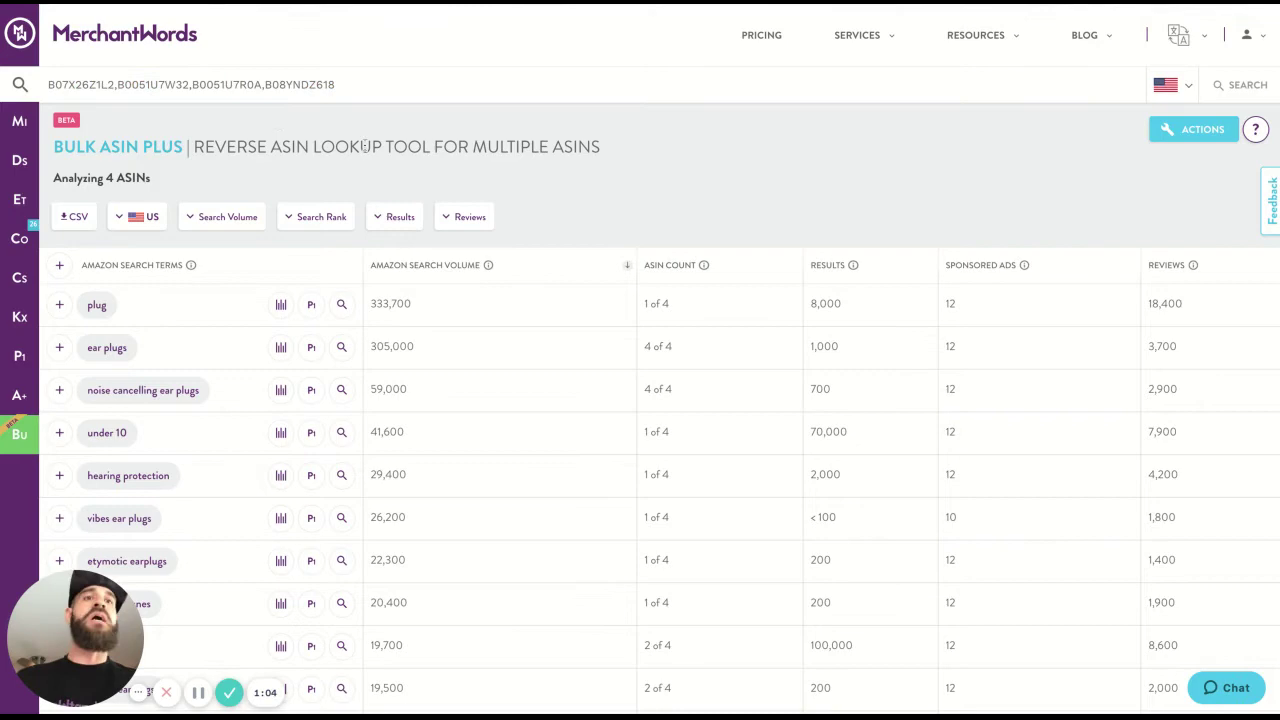
click(22, 441)
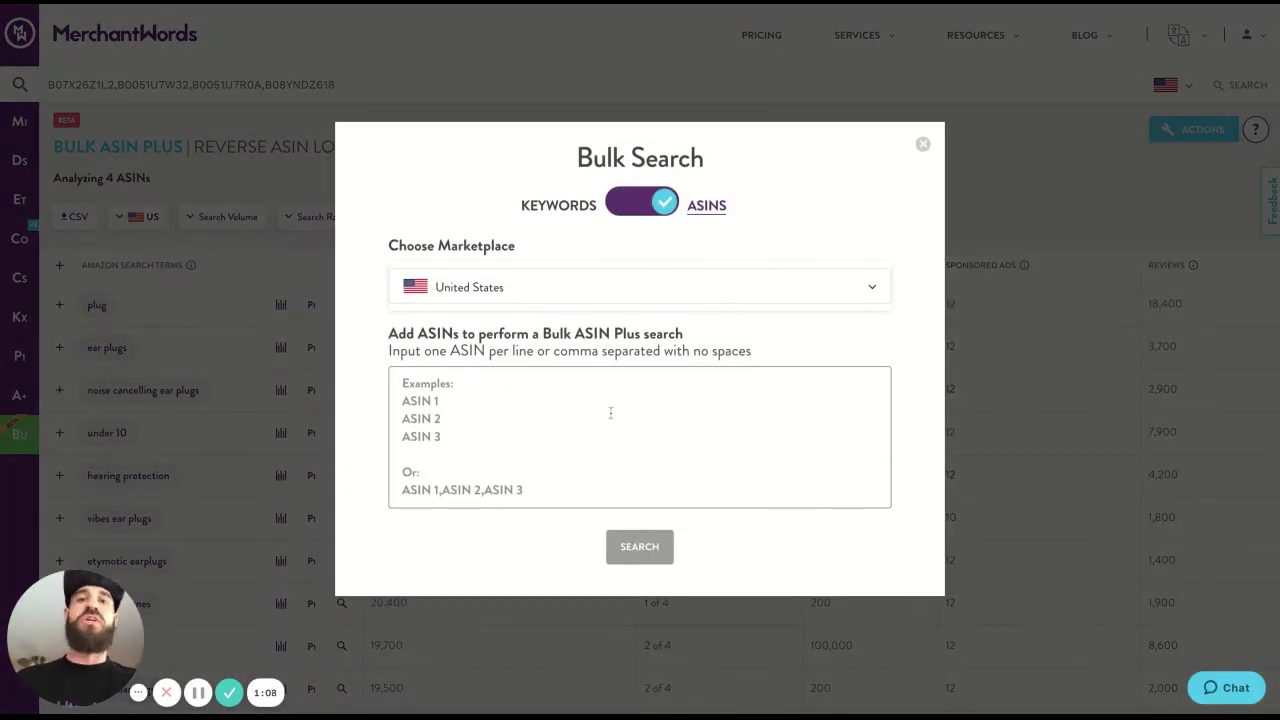
click(660, 208)
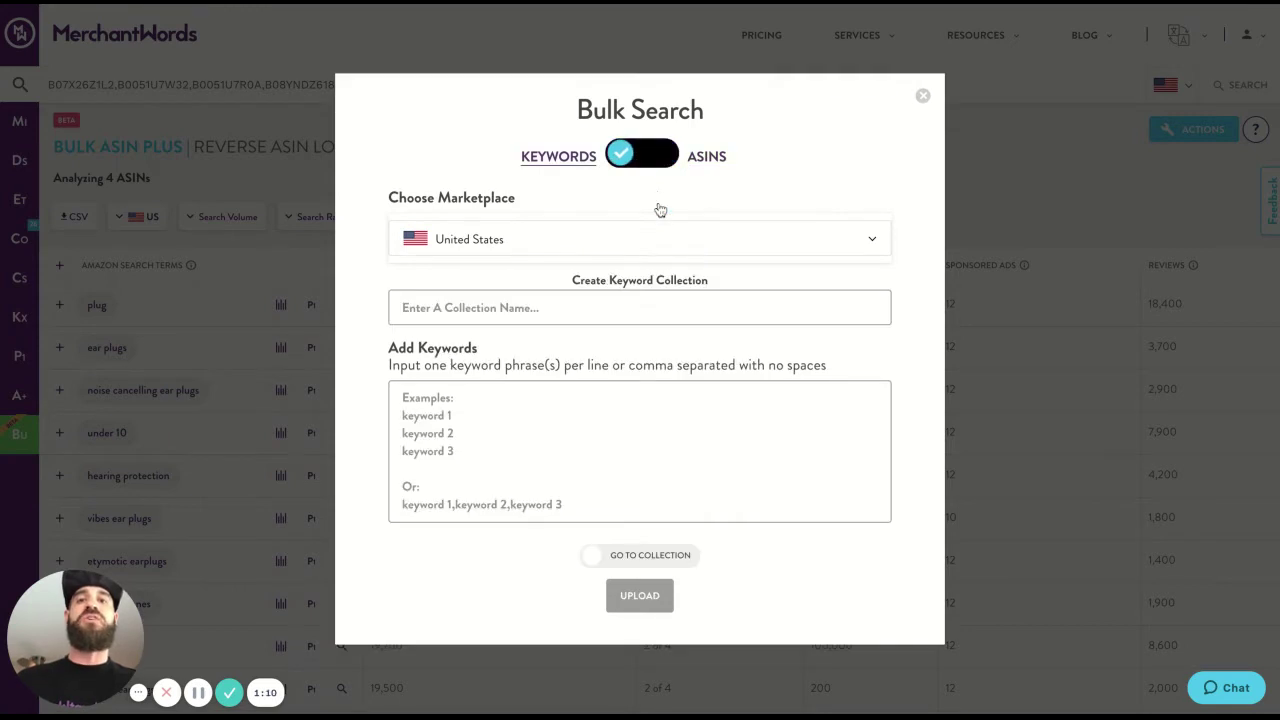
click(652, 165)
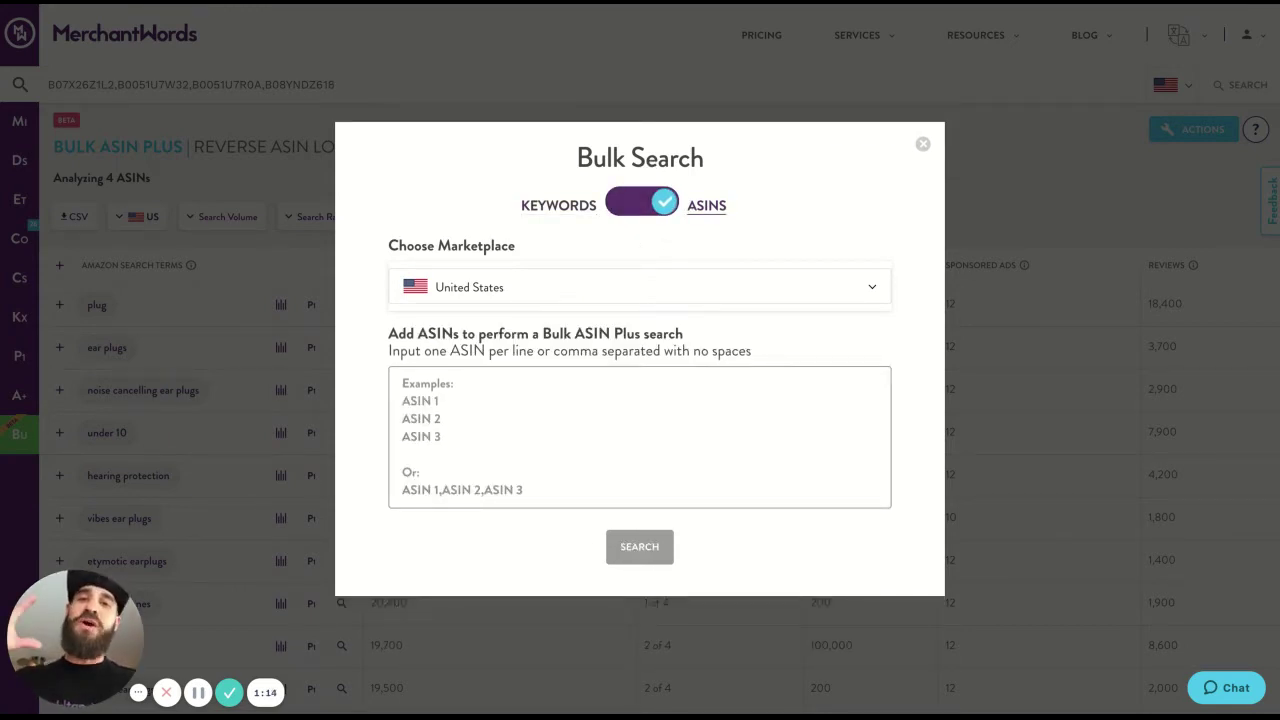
click(571, 379)
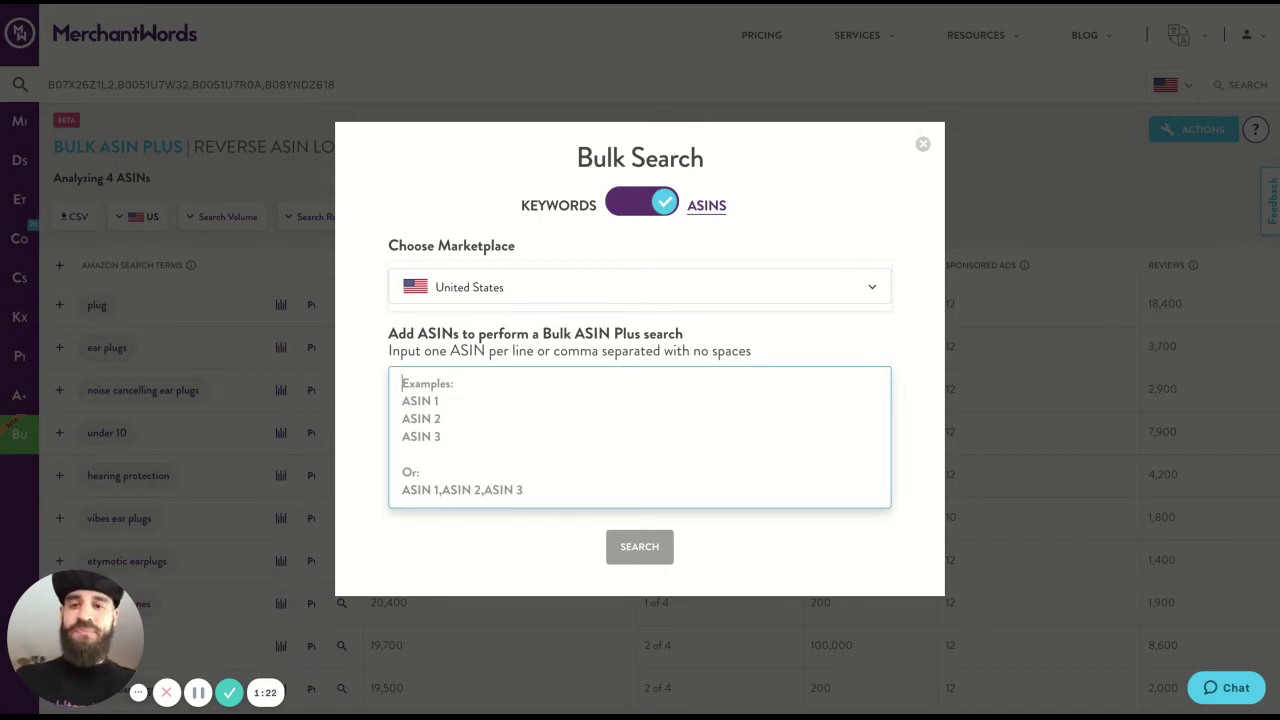
key(ctrl+v)
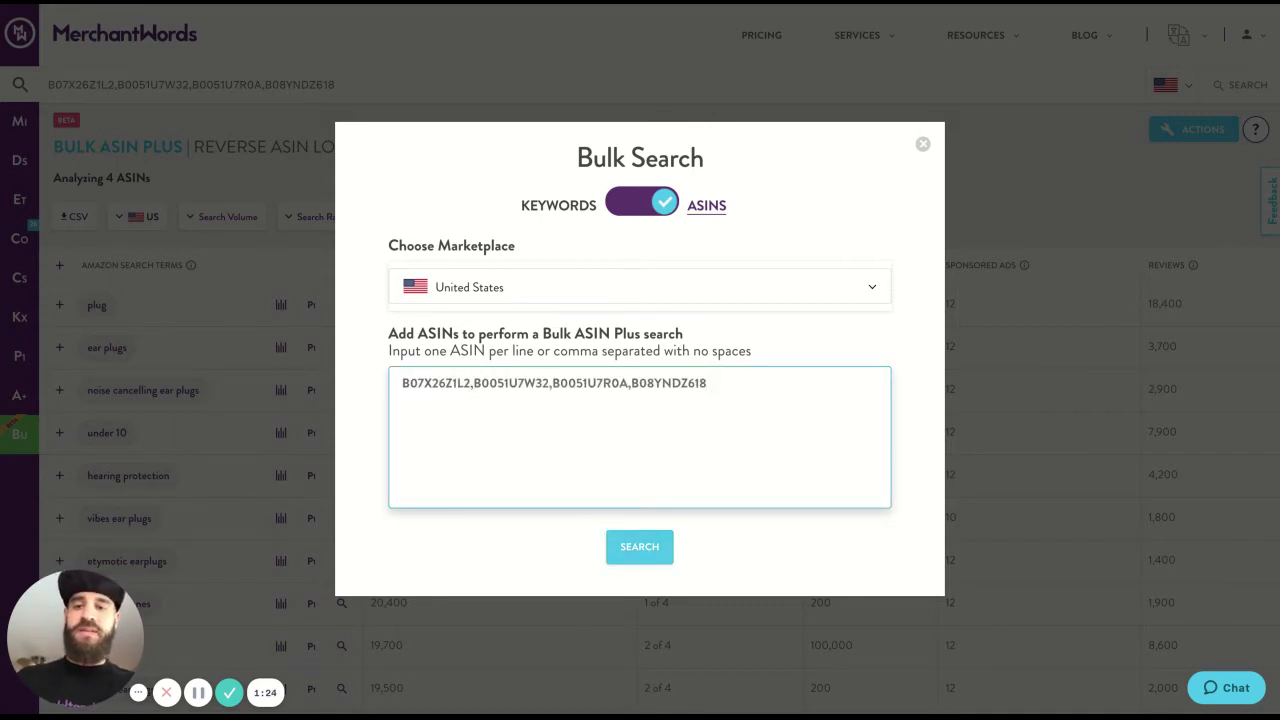
key(ctrl+z)
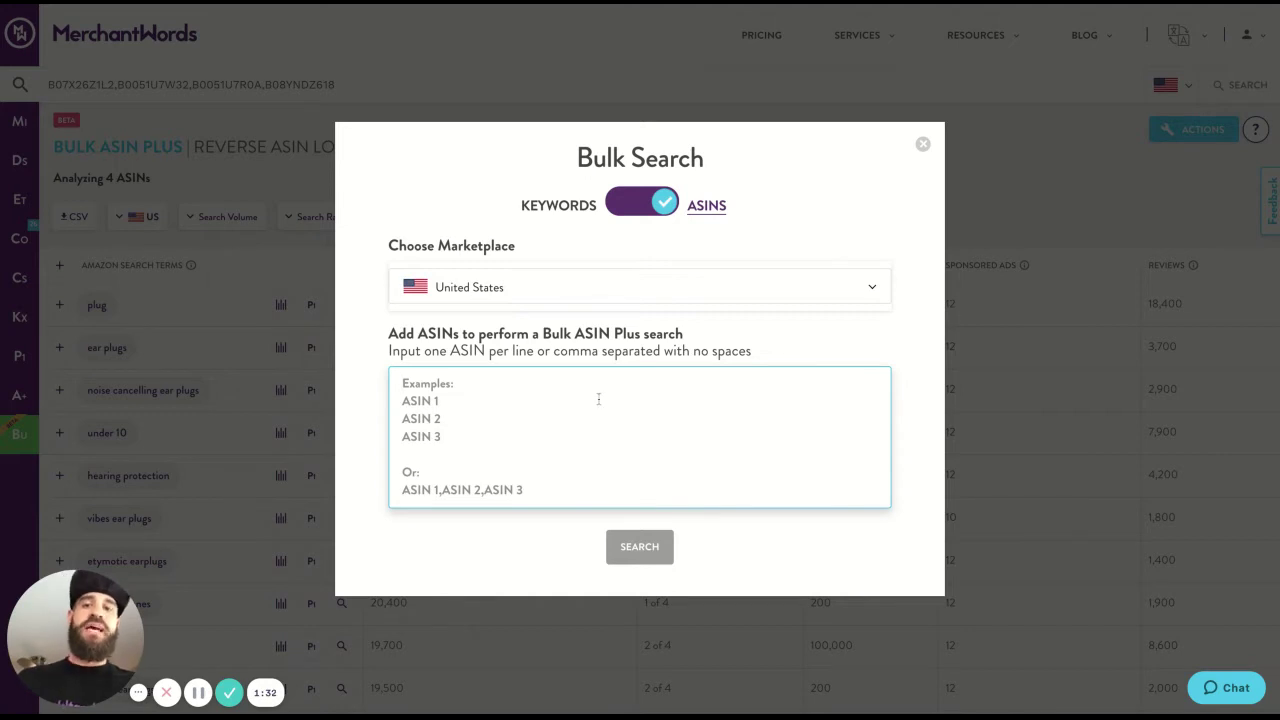
key(ctrl+v)
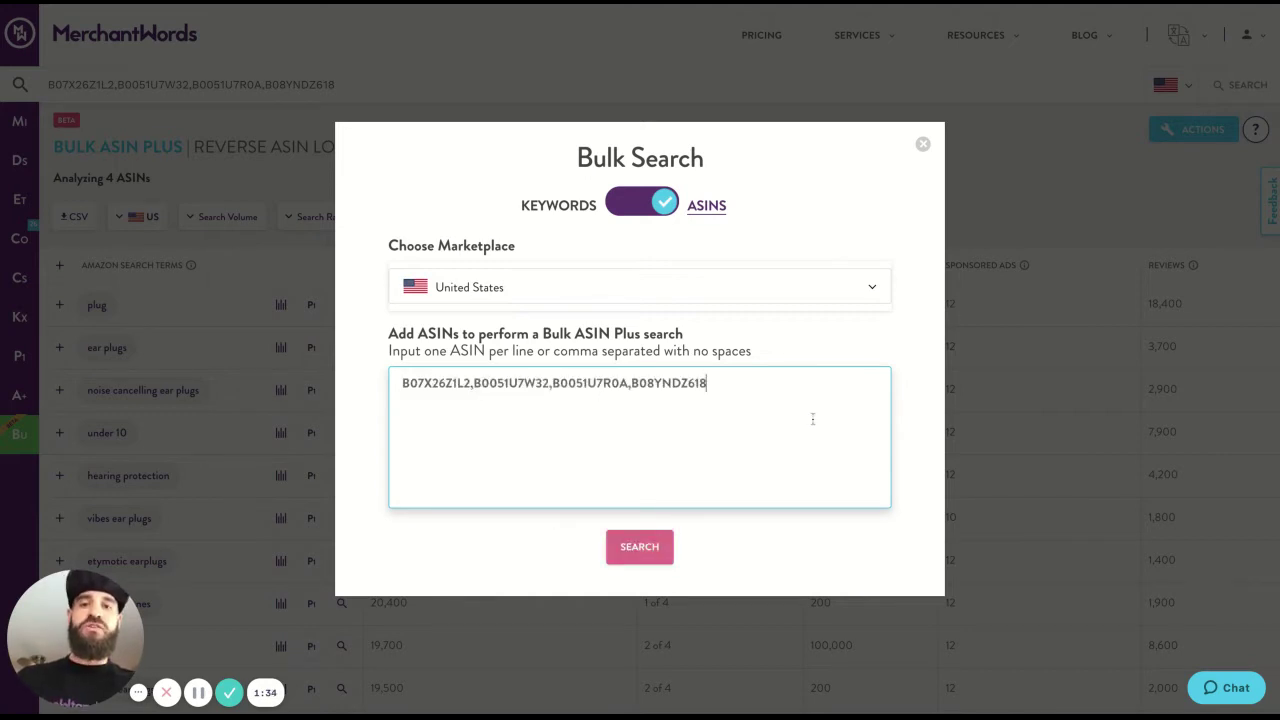
click(922, 148)
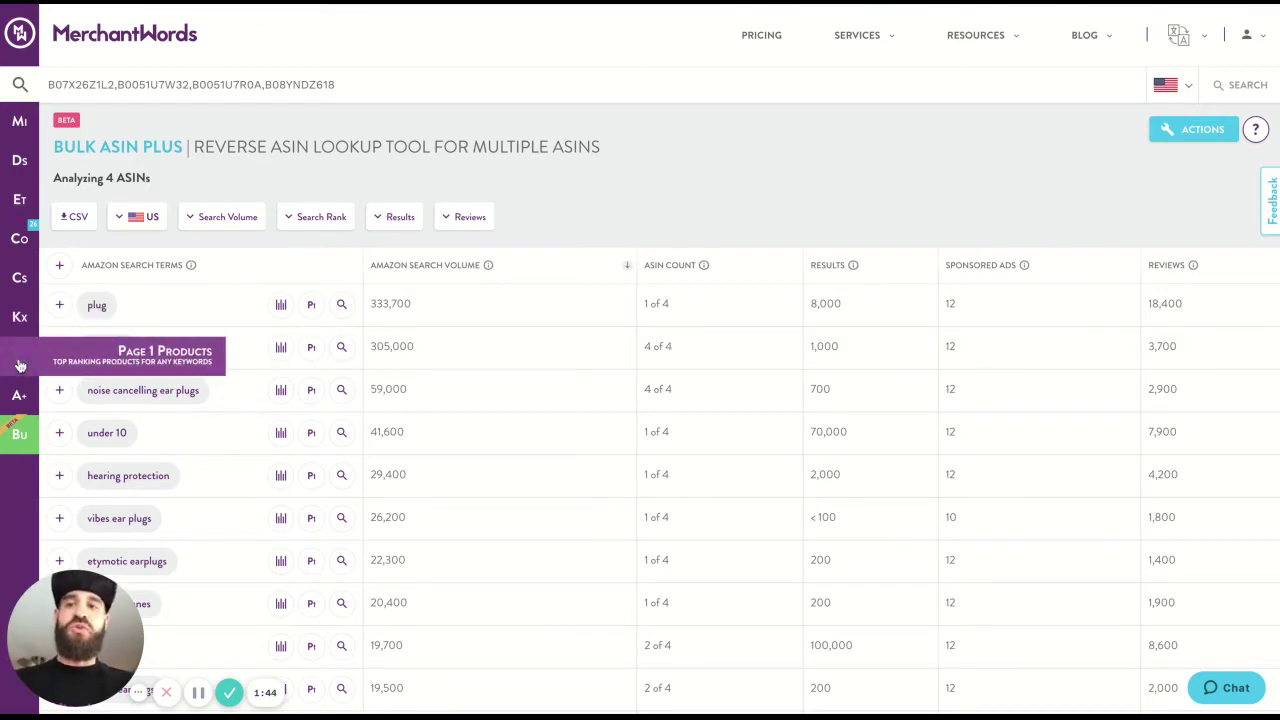
Search Page 1 Products for 'ear plugs' and review the results.
click(20, 366)
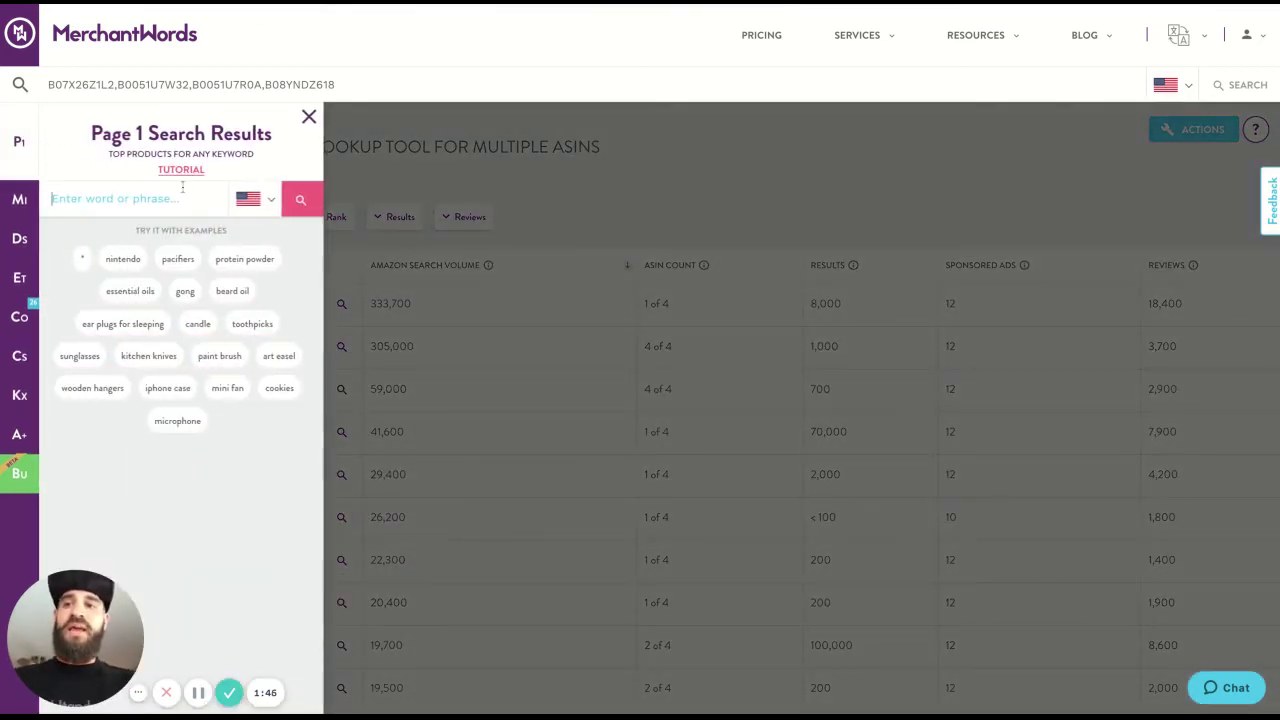
text(ear)
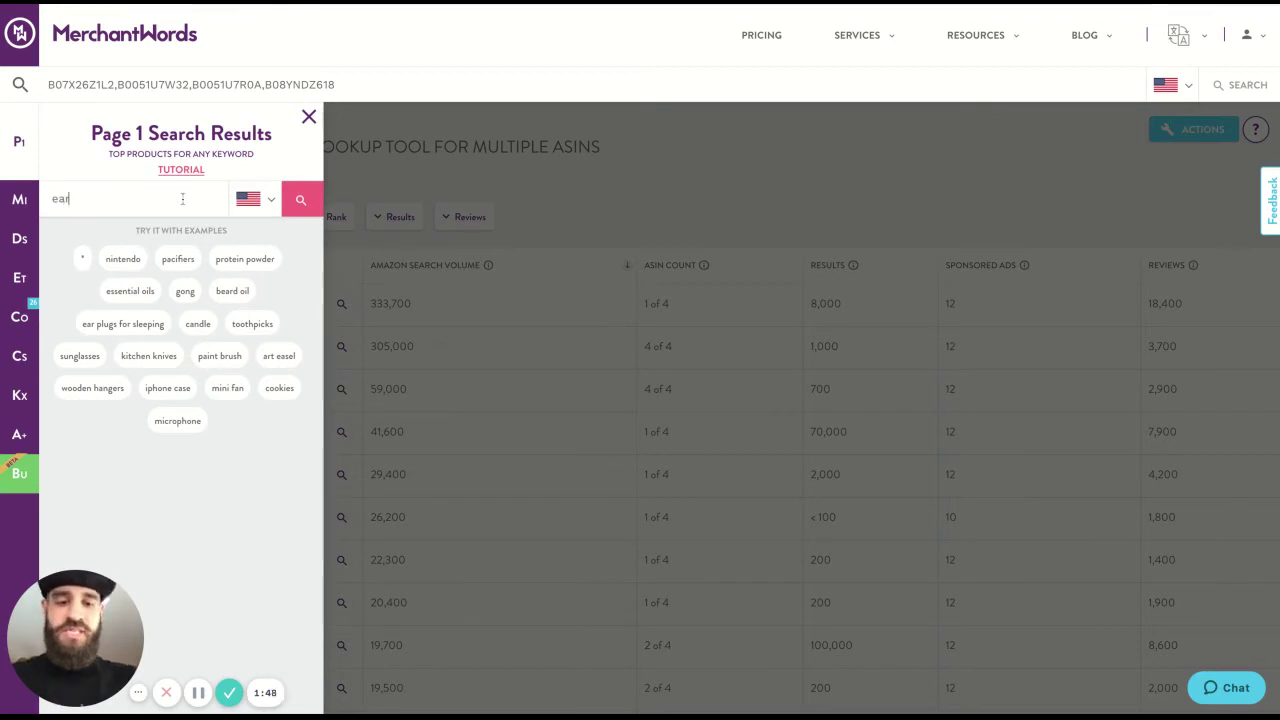
text( plugs)
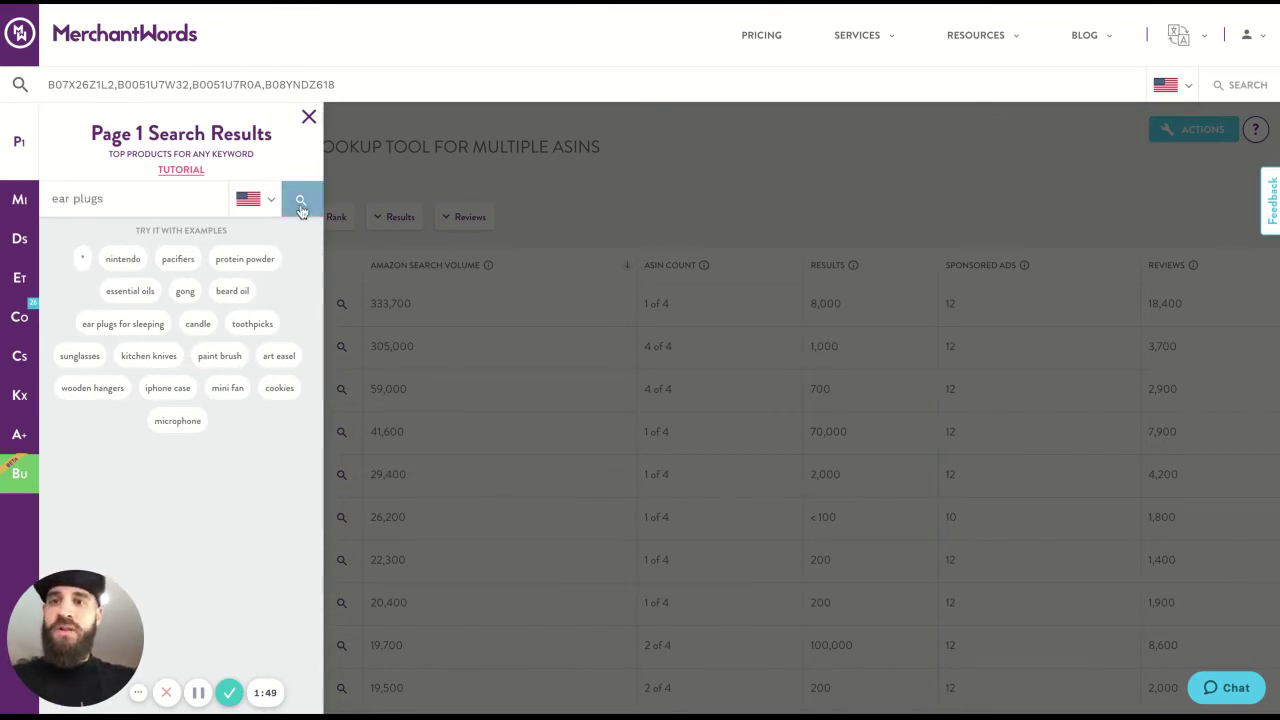
click(301, 205)
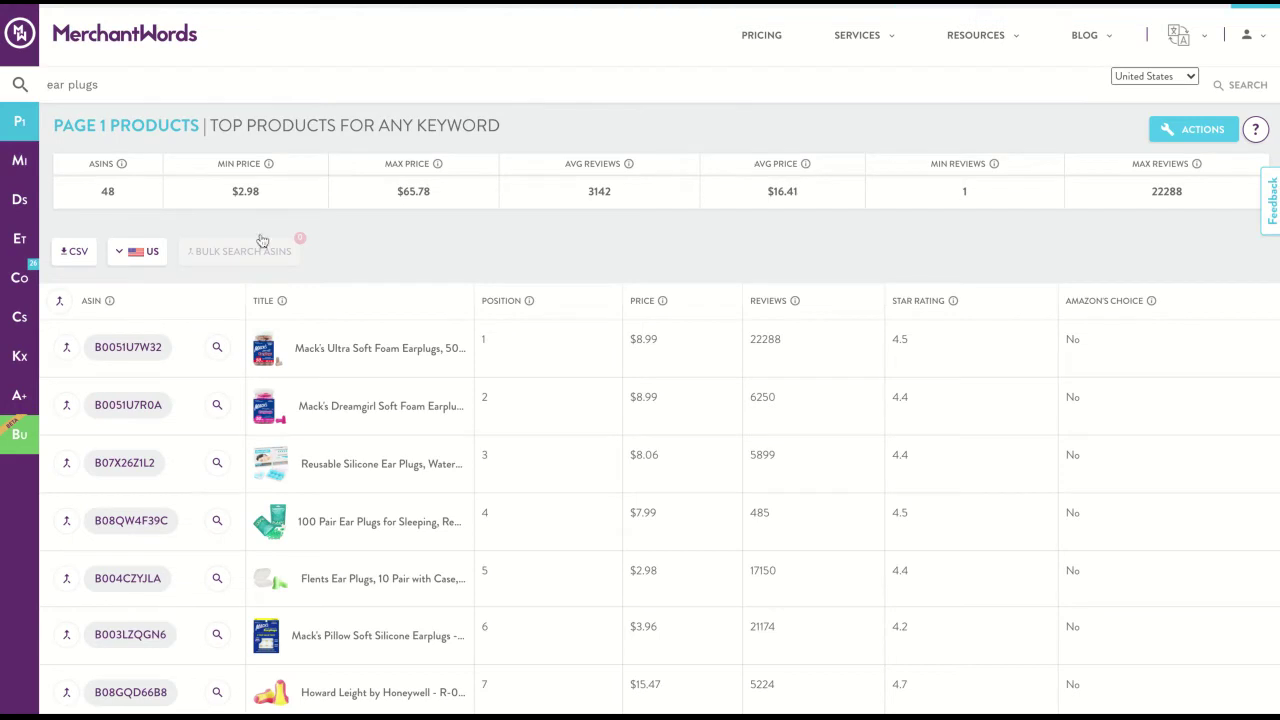
click(100, 406)
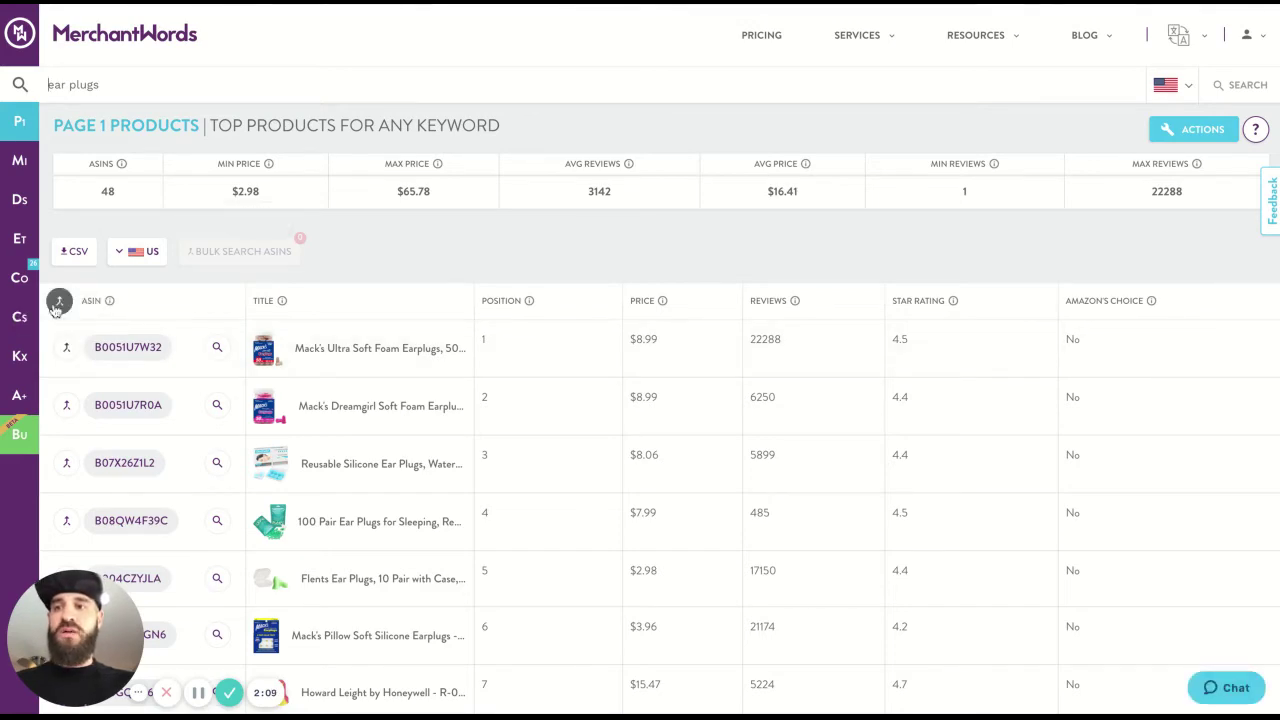
scroll(100, 330, down, 8)
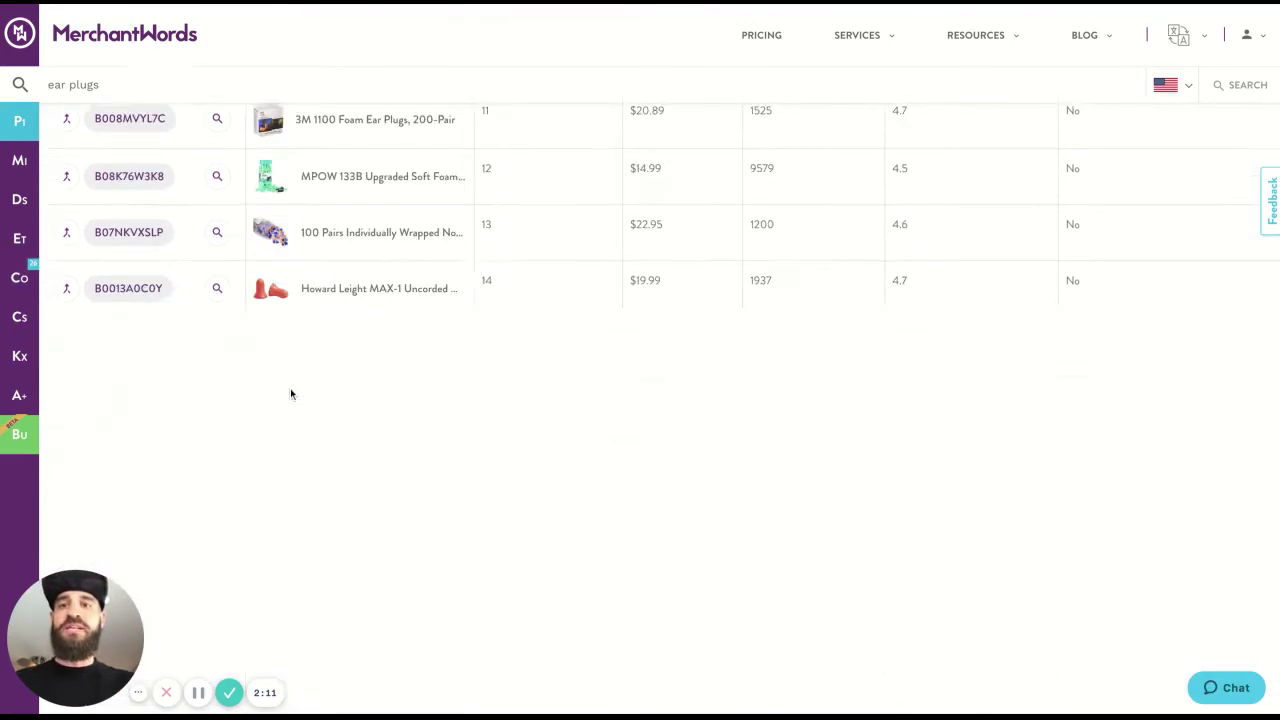
scroll(289, 394, up, 8)
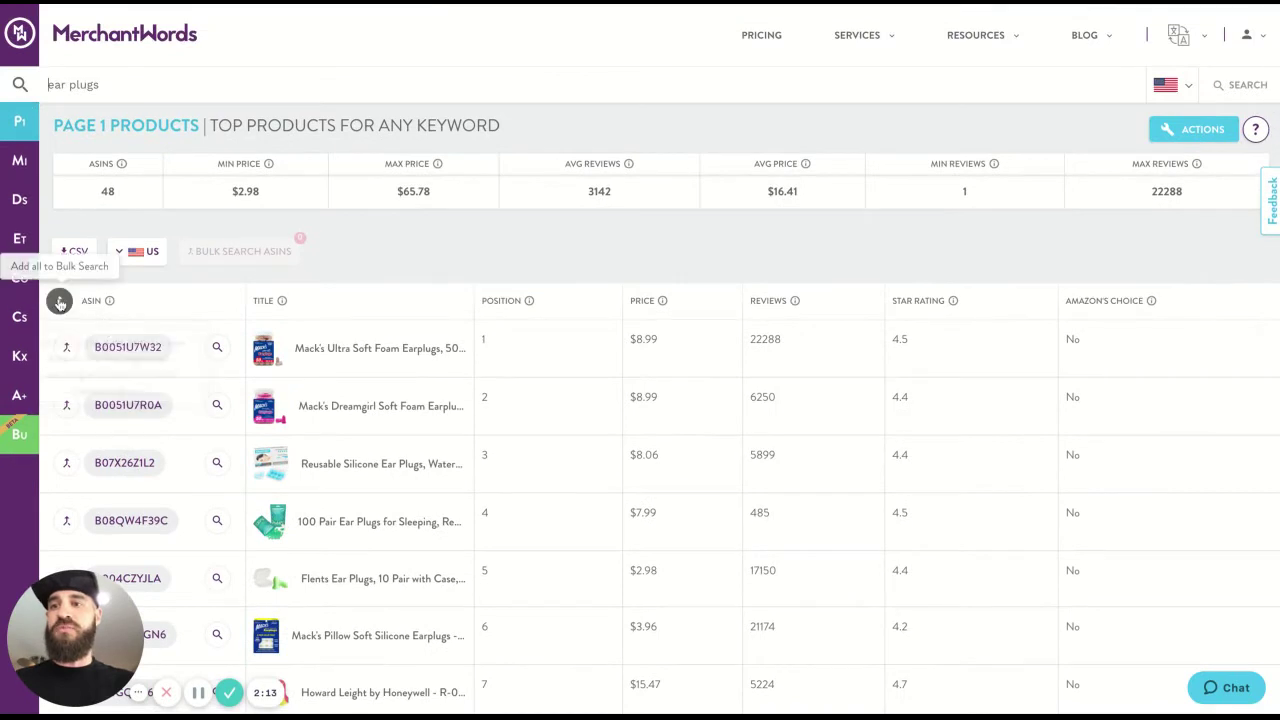
Pin the top four ranked ear plug products to the bulk search.
click(66, 348)
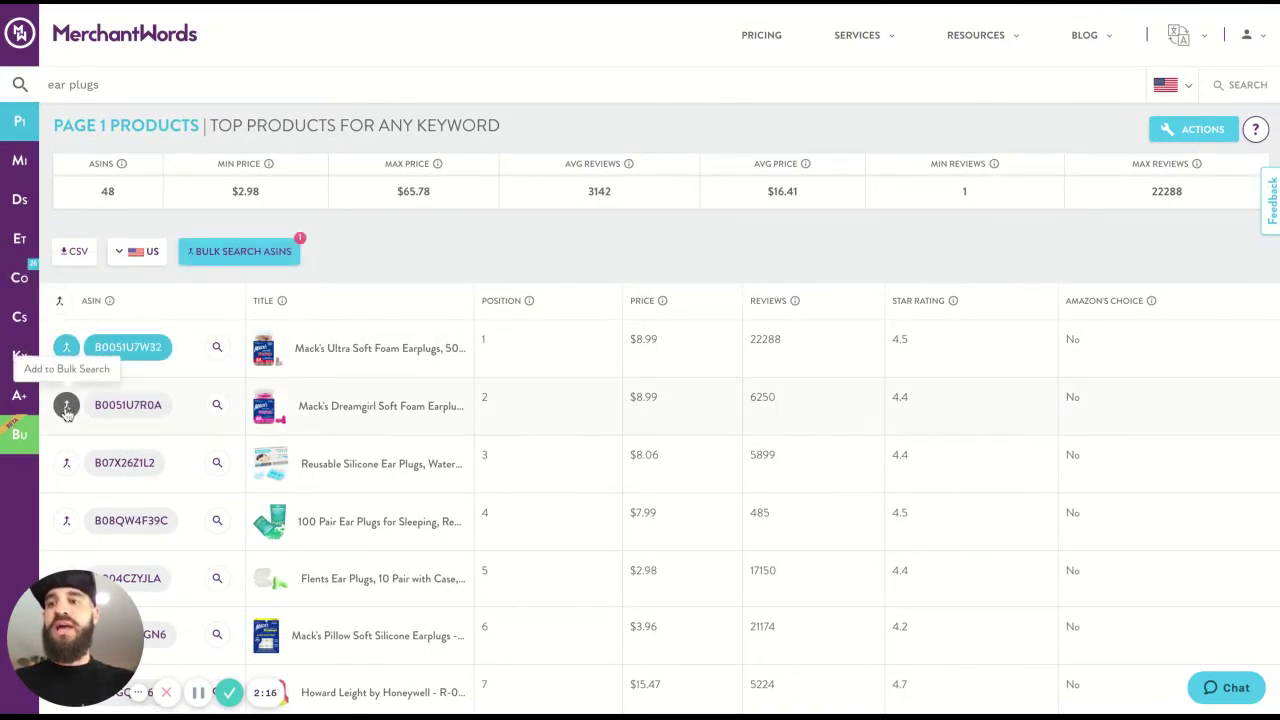
click(66, 405)
click(65, 464)
click(66, 520)
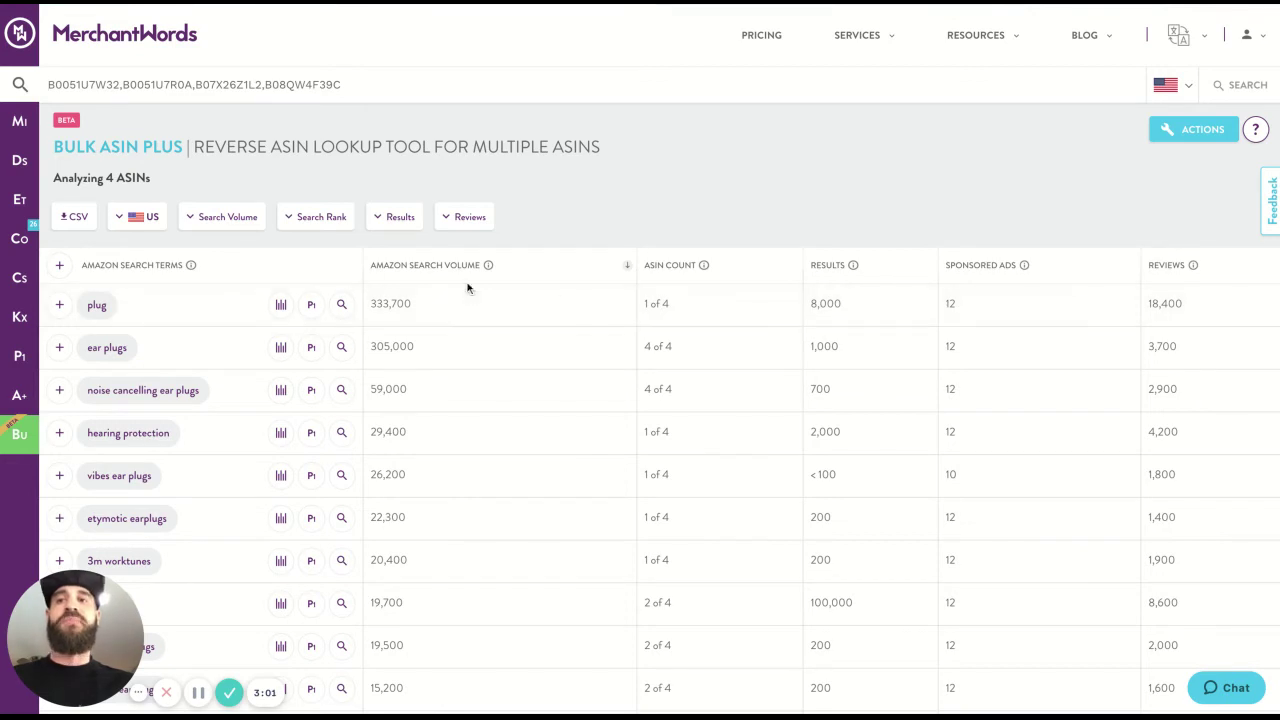
Check the ASIN rank popups in the ASIN Count cells of four listed search terms.
mouse_move(655, 323)
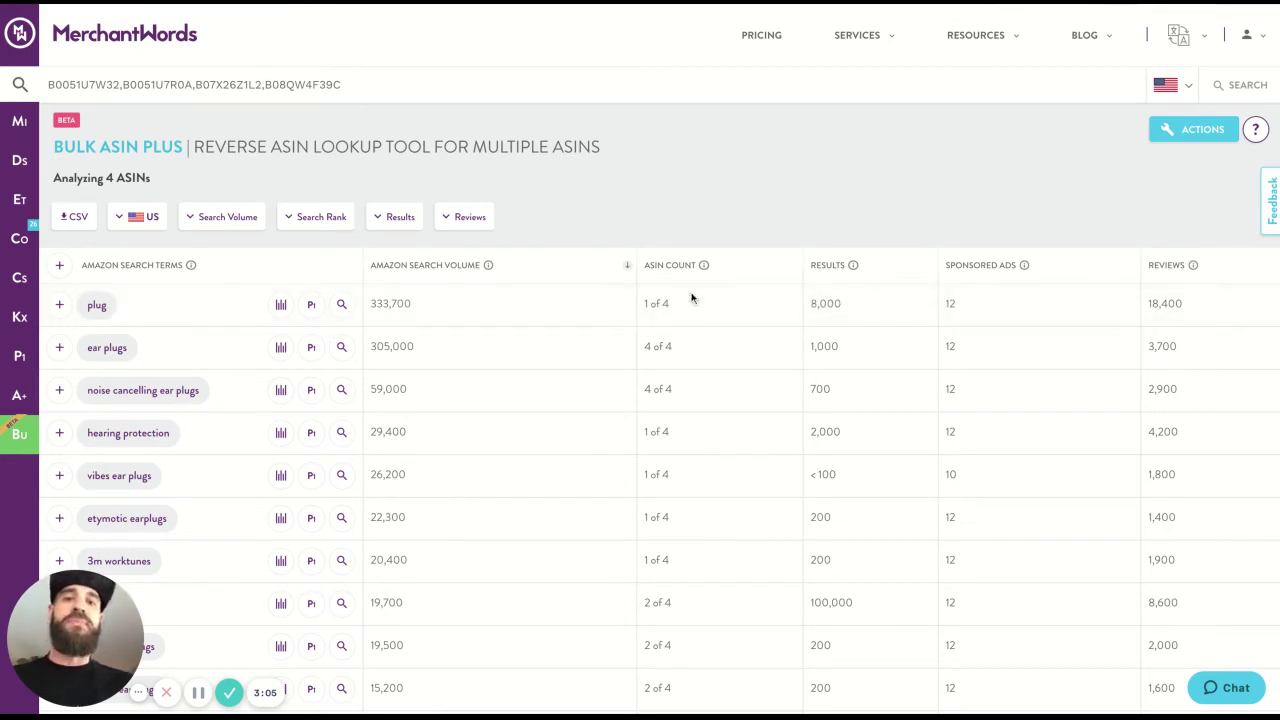
mouse_move(649, 357)
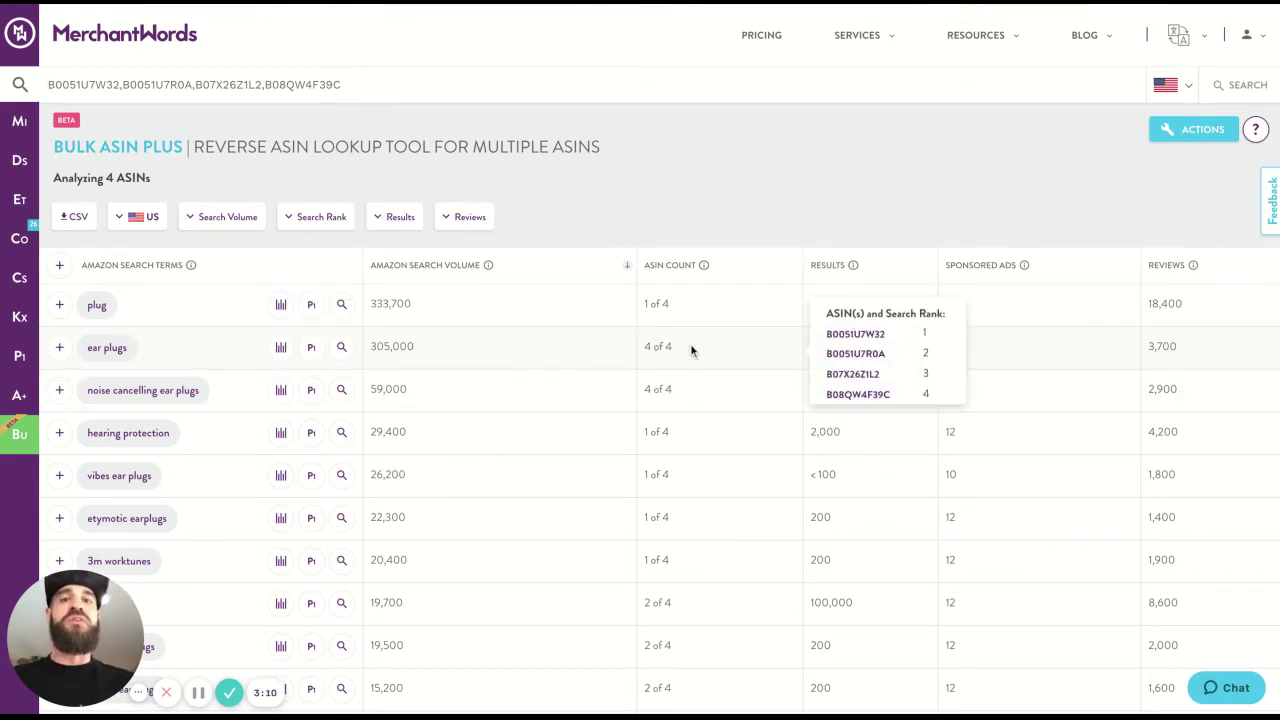
mouse_move(674, 389)
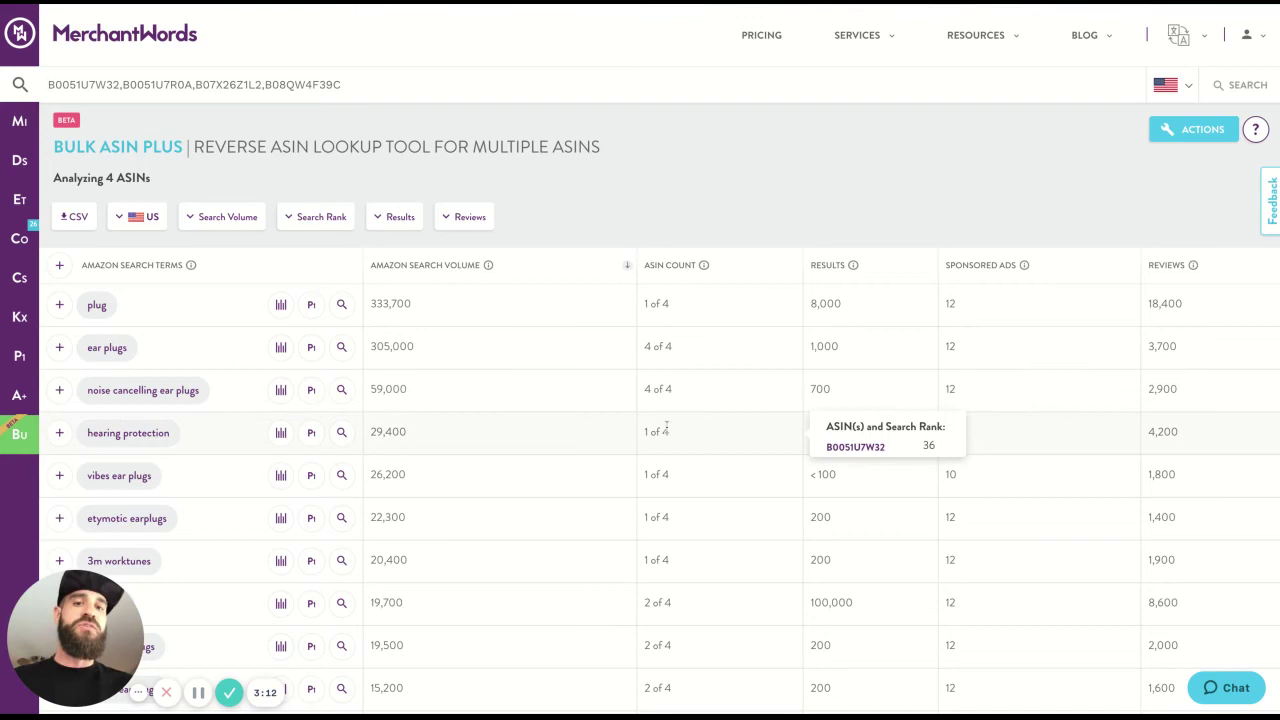
mouse_move(666, 476)
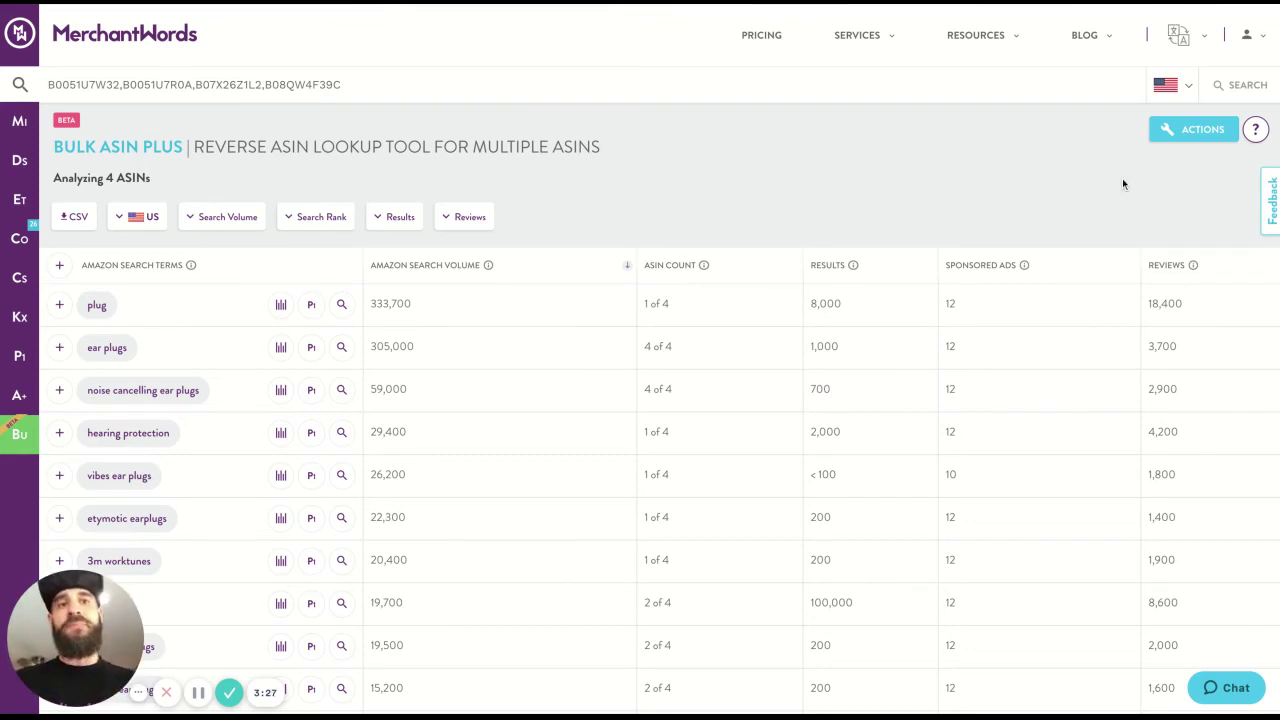
Send the page's terms to the Keyword Explorer and list one-word terms sorted by count.
click(1199, 132)
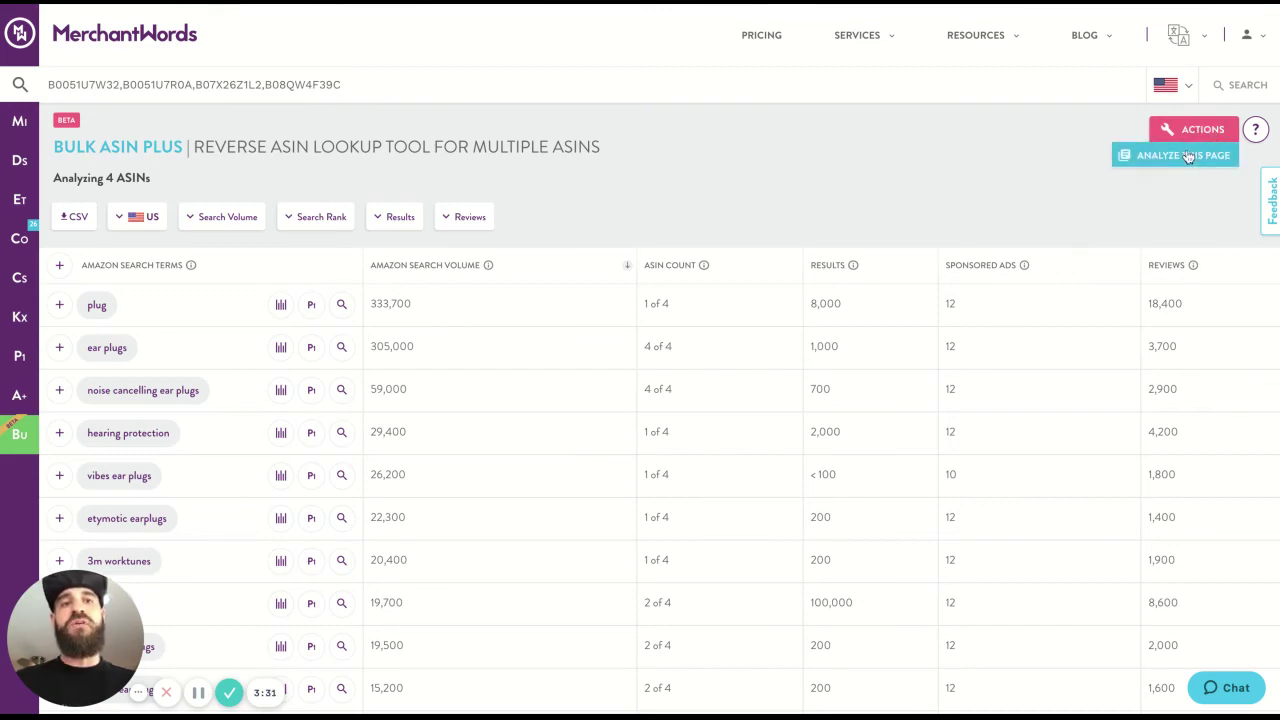
click(1177, 157)
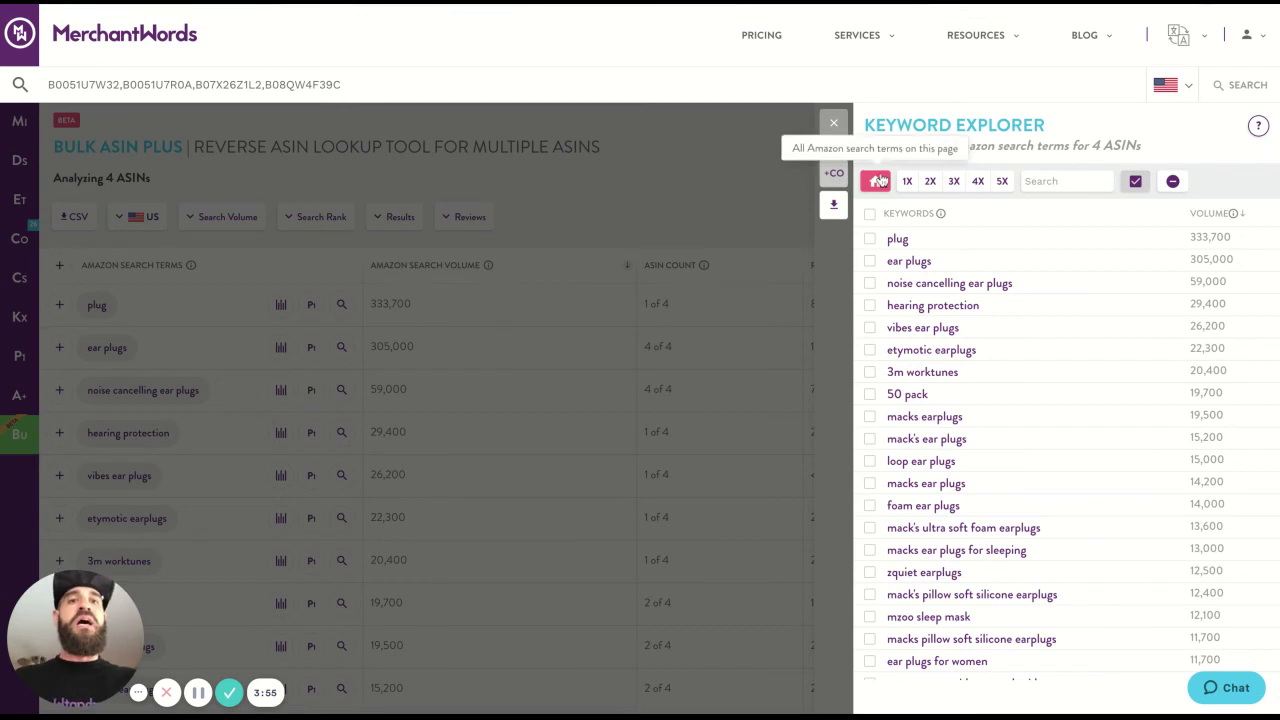
click(906, 183)
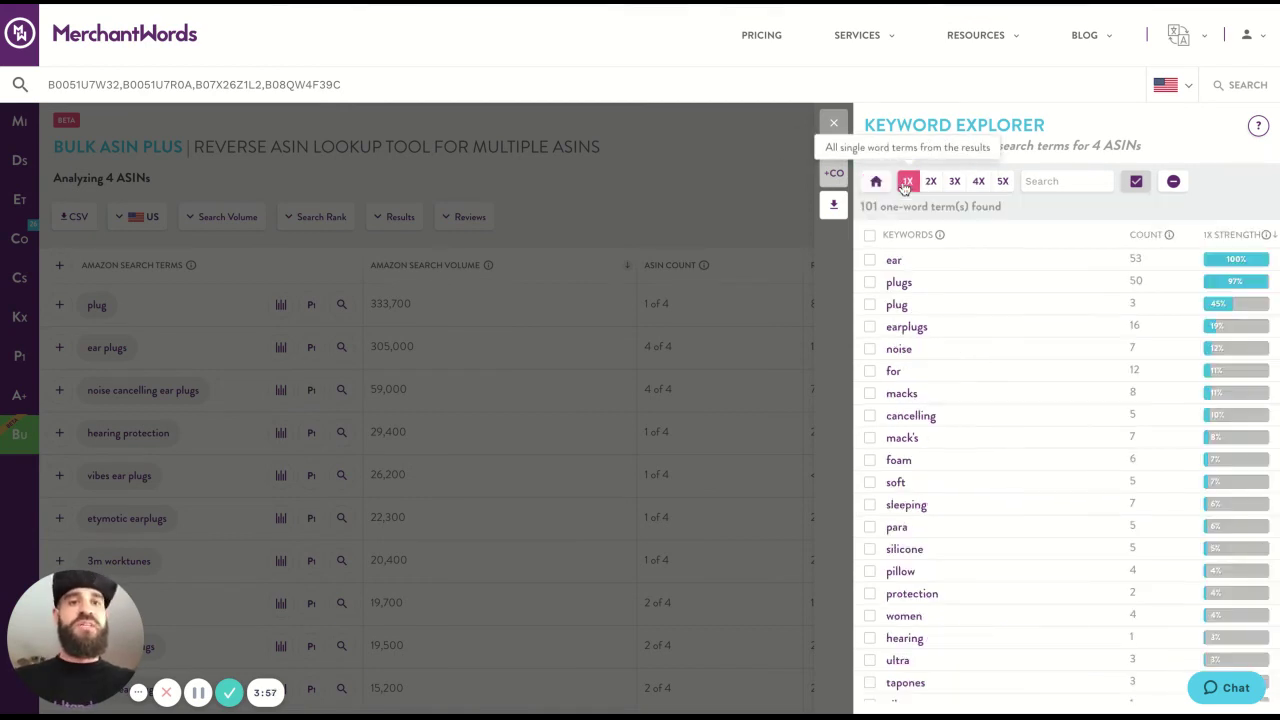
click(1142, 238)
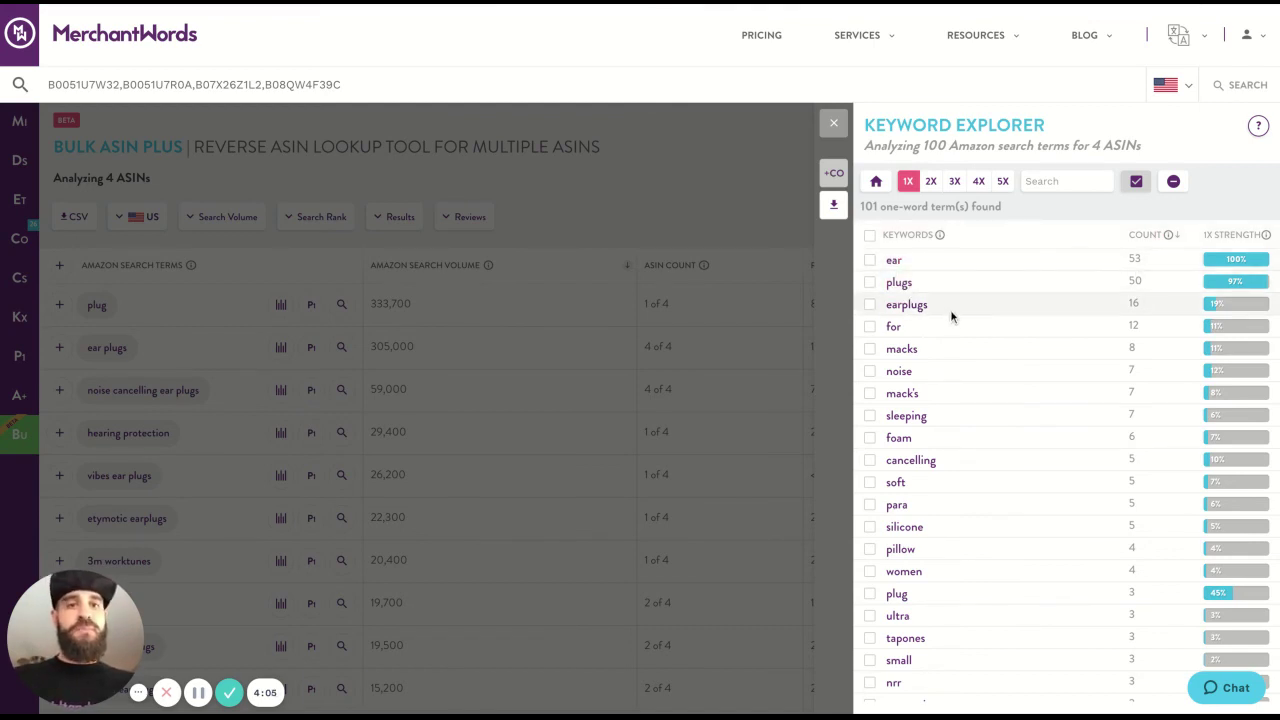
Step through the two-, three- and four-word term lists, ending on four-word terms.
click(930, 181)
click(954, 181)
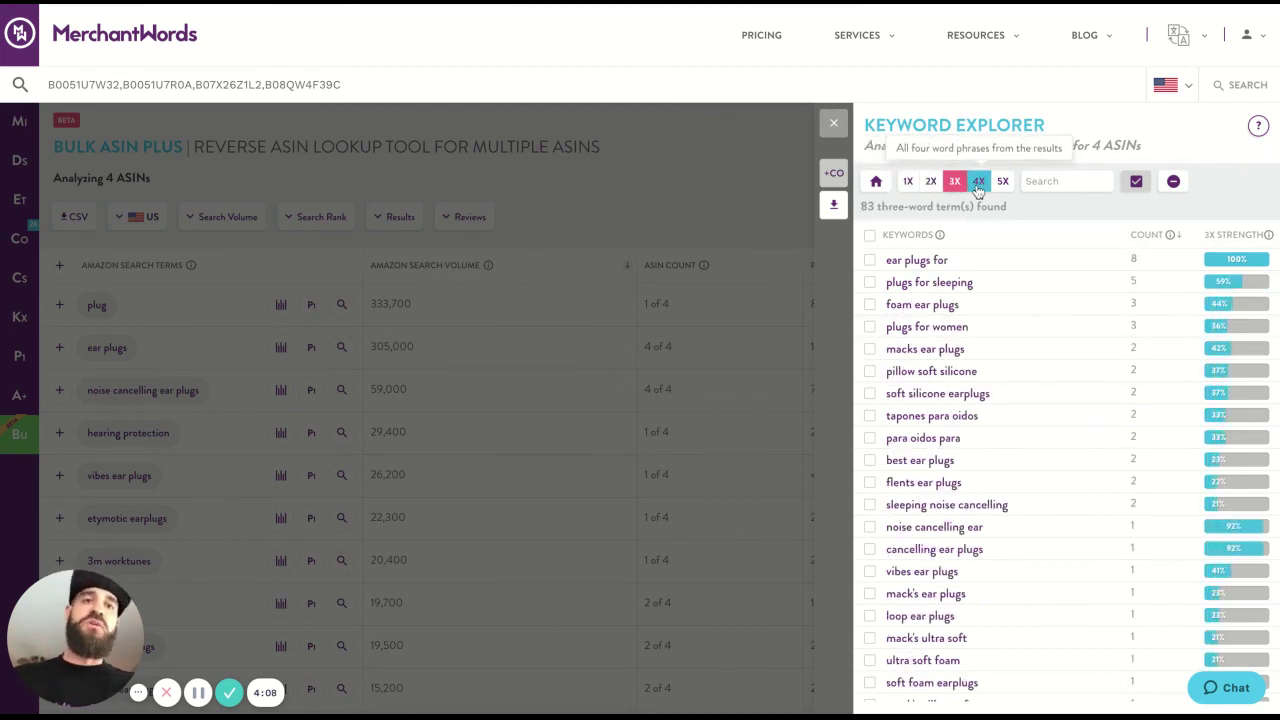
click(978, 182)
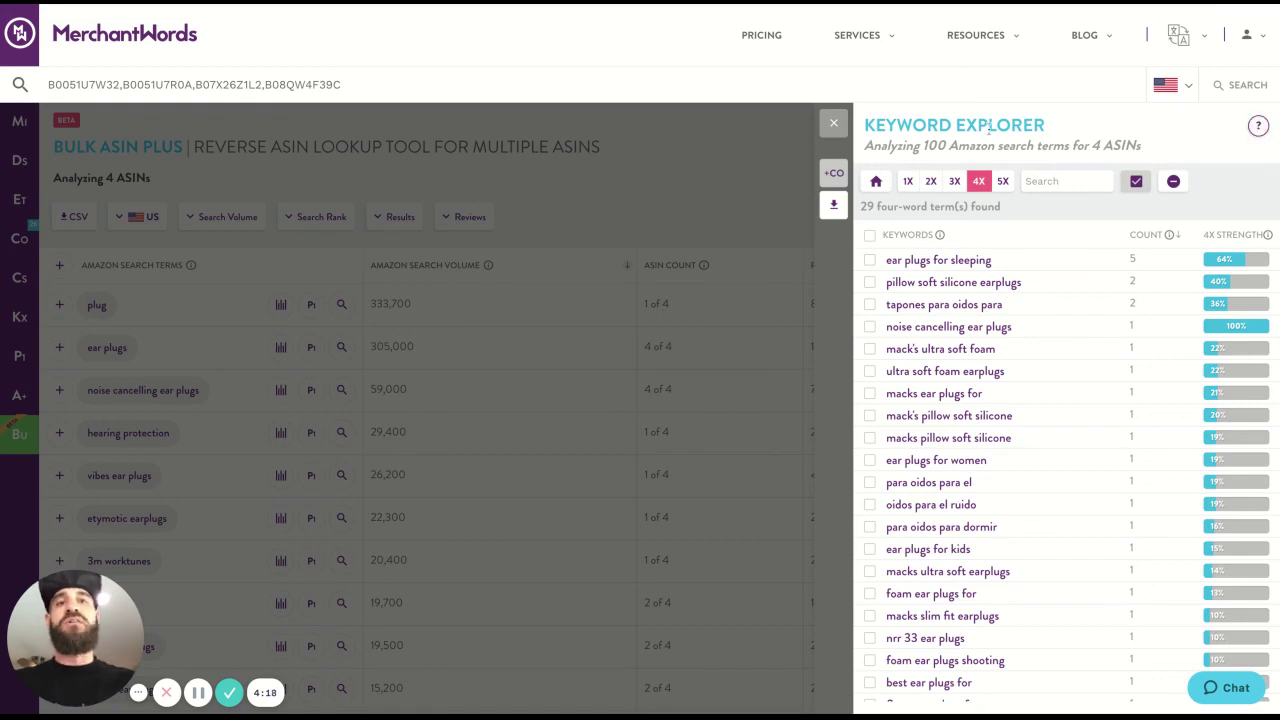
Close the Keyword Explorer panel to return to the four-ASIN table.
click(840, 132)
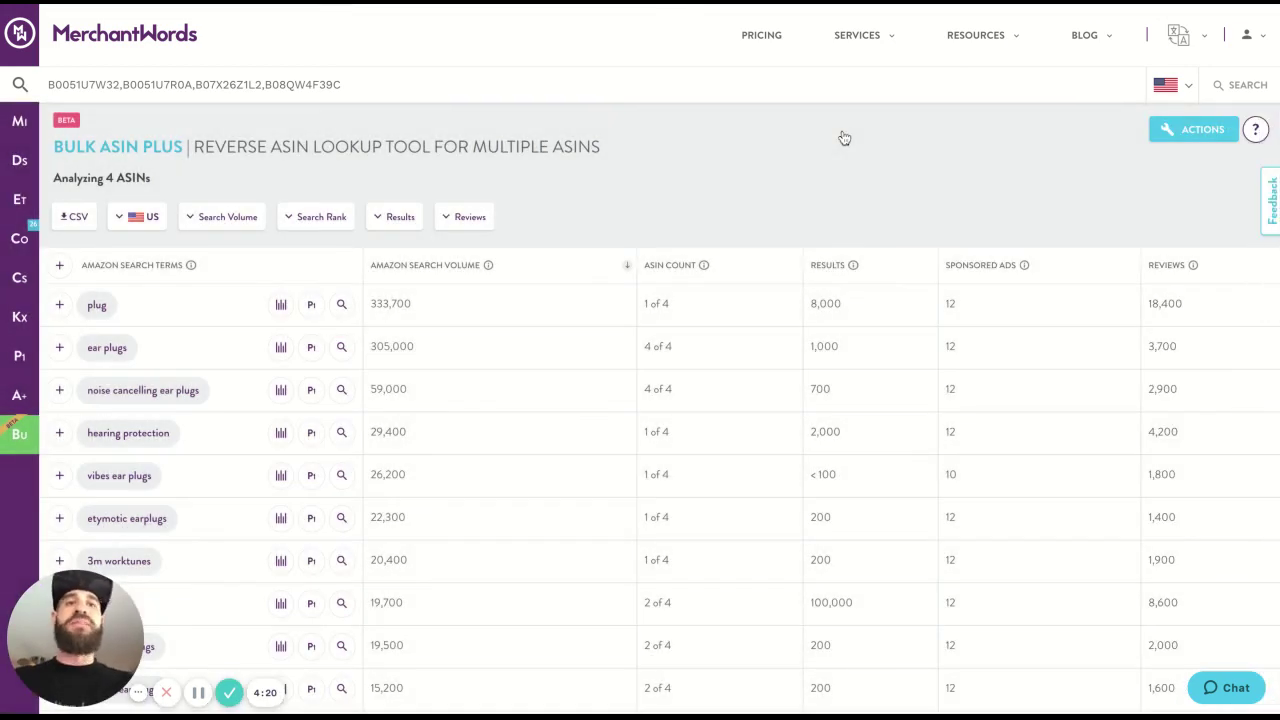